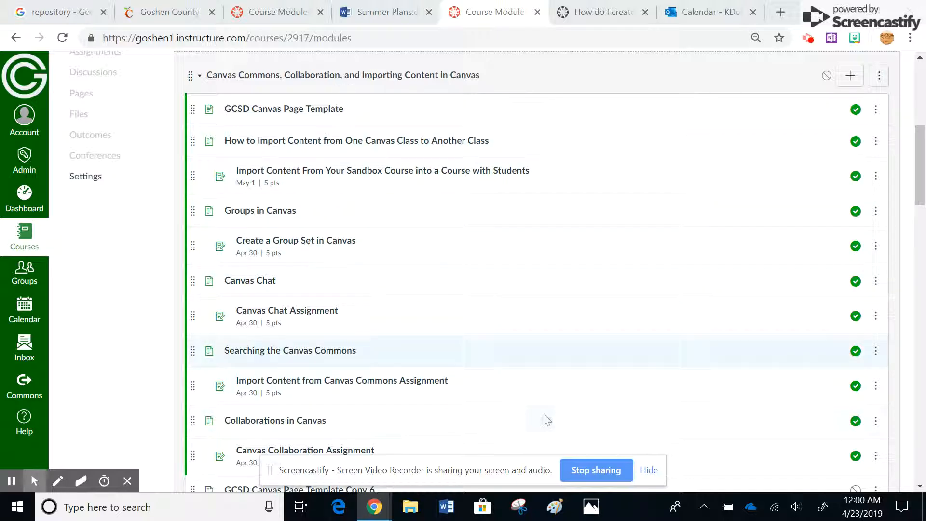
Examine the options available for the Canvas Commons module, its pages, assignment, discussion and text header, looking for Share to Commons.
{"action": "left_click", "coordinate": [880, 81]}
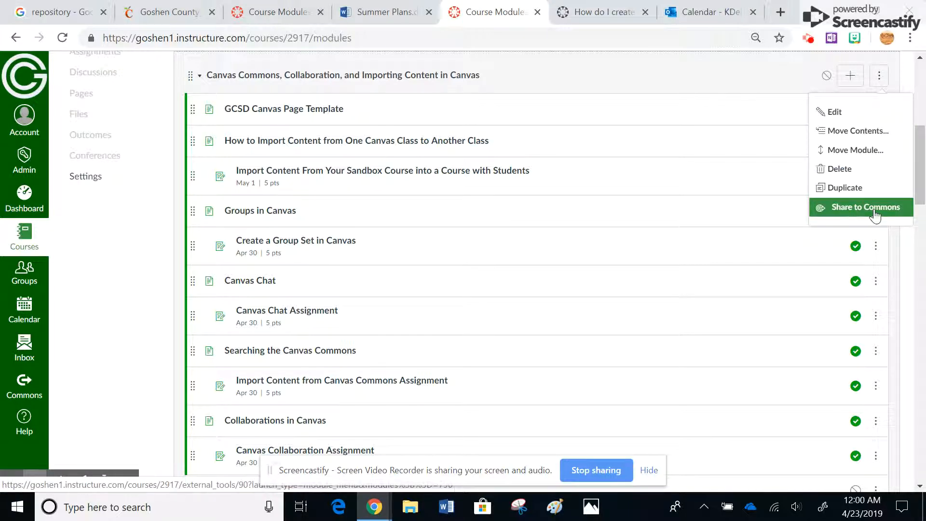
{"action": "left_click", "coordinate": [726, 109]}
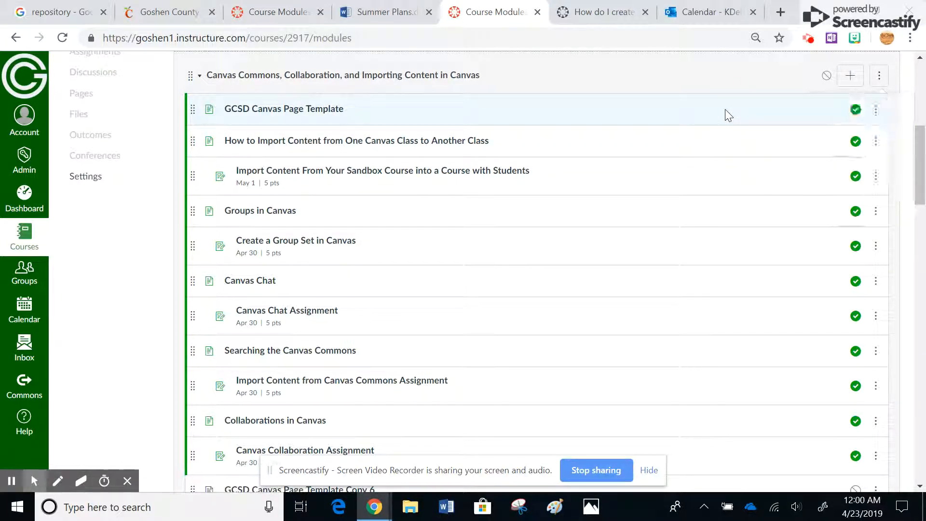
{"action": "left_click", "coordinate": [876, 112]}
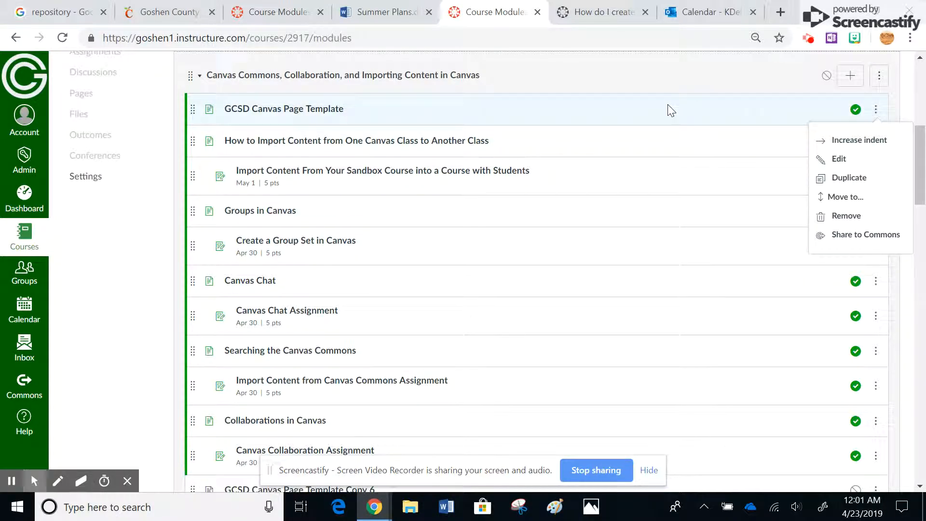
{"action": "left_click", "coordinate": [876, 317]}
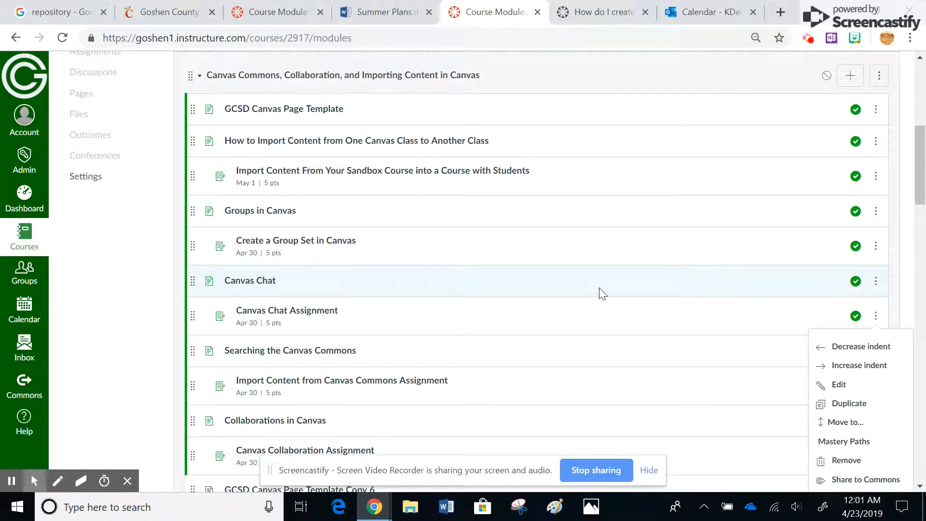
{"action": "left_click_drag", "start_coordinate": [922, 169], "coordinate": [923, 253]}
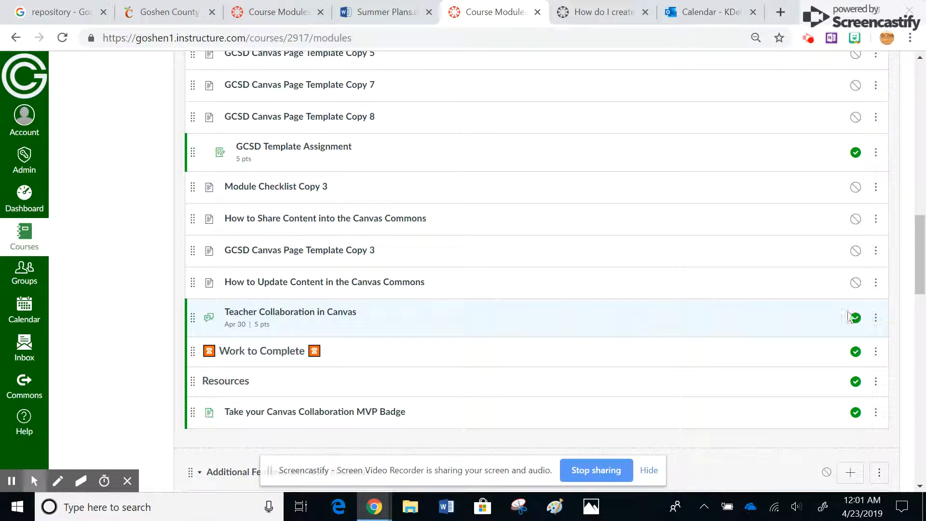
{"action": "left_click", "coordinate": [878, 323]}
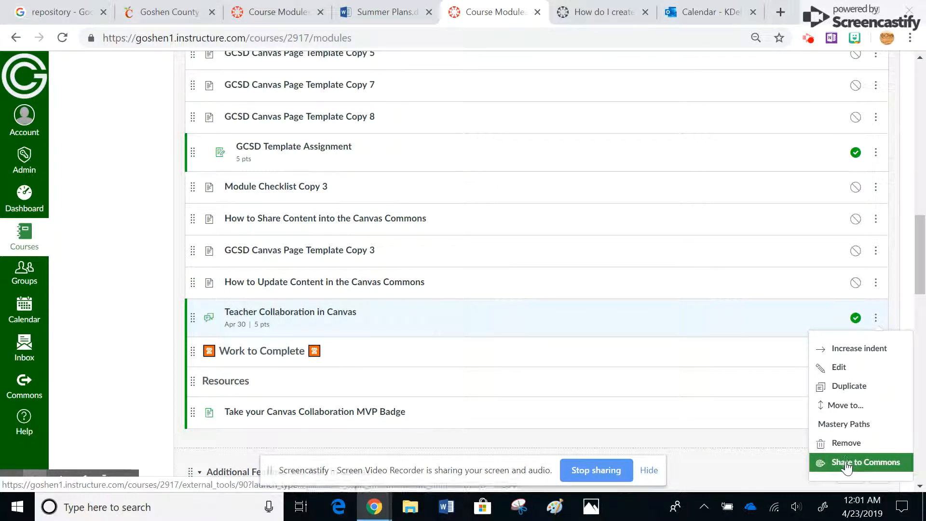
{"action": "left_click", "coordinate": [657, 364]}
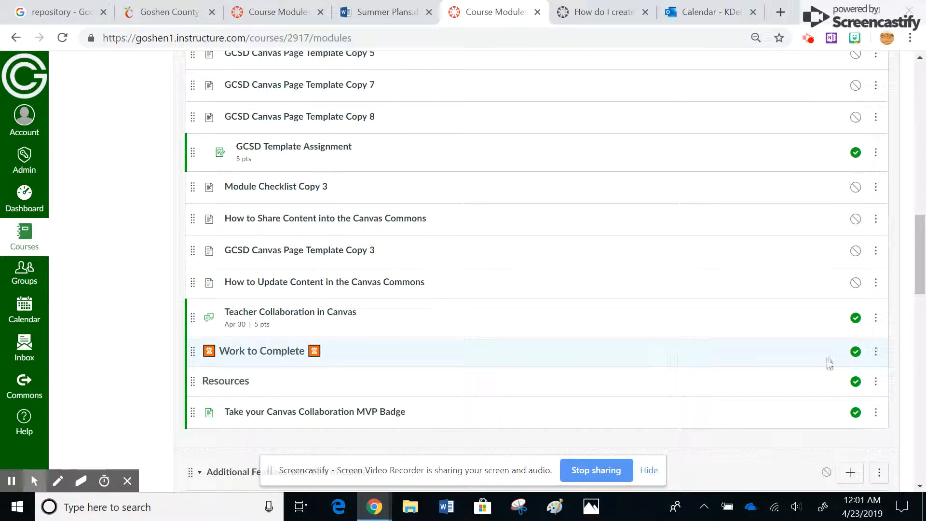
{"action": "left_click", "coordinate": [876, 352]}
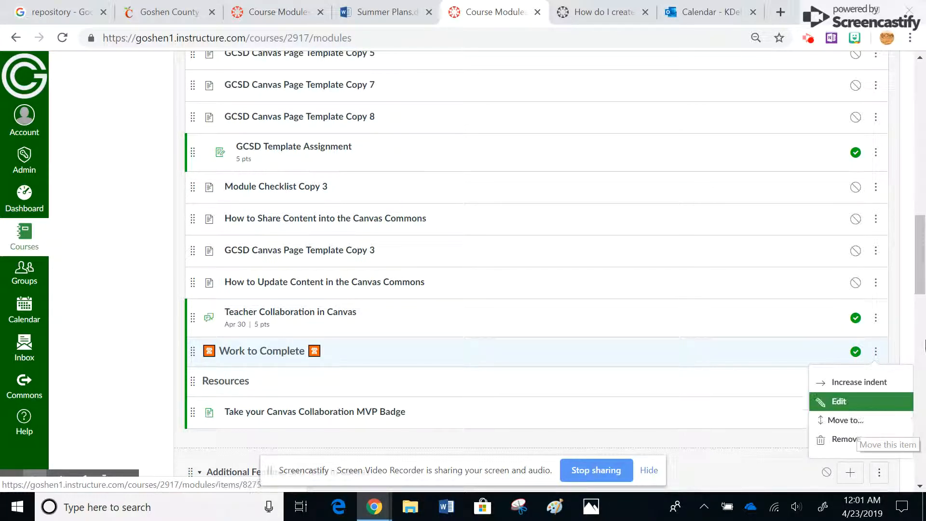
Start sharing the page "How to Import Content from One Canvas Class to Another Class" to Commons.
{"action": "left_click_drag", "start_coordinate": [921, 272], "coordinate": [925, 176]}
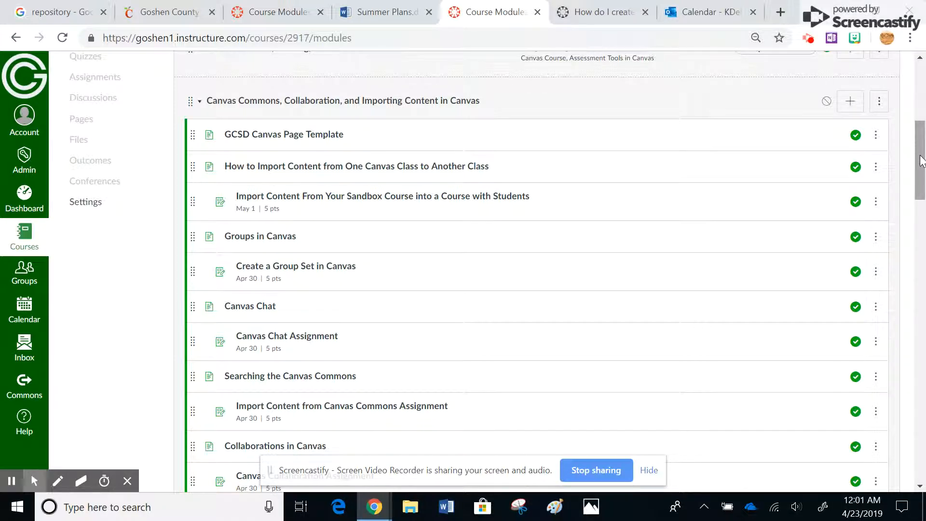
{"action": "mouse_move", "coordinate": [923, 153]}
{"action": "left_mouse_down"}
{"action": "mouse_move", "coordinate": [925, 208]}
{"action": "mouse_move", "coordinate": [923, 164]}
{"action": "left_mouse_up"}
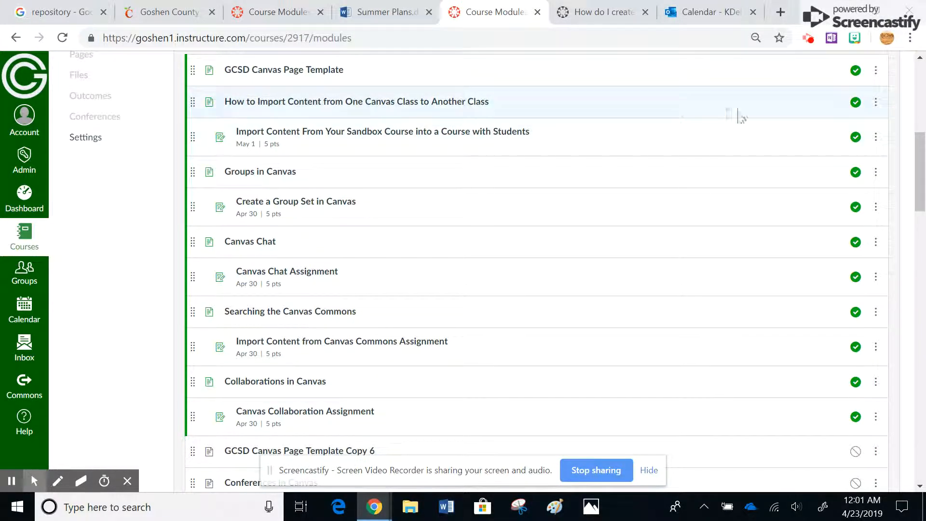
{"action": "left_click", "coordinate": [876, 103]}
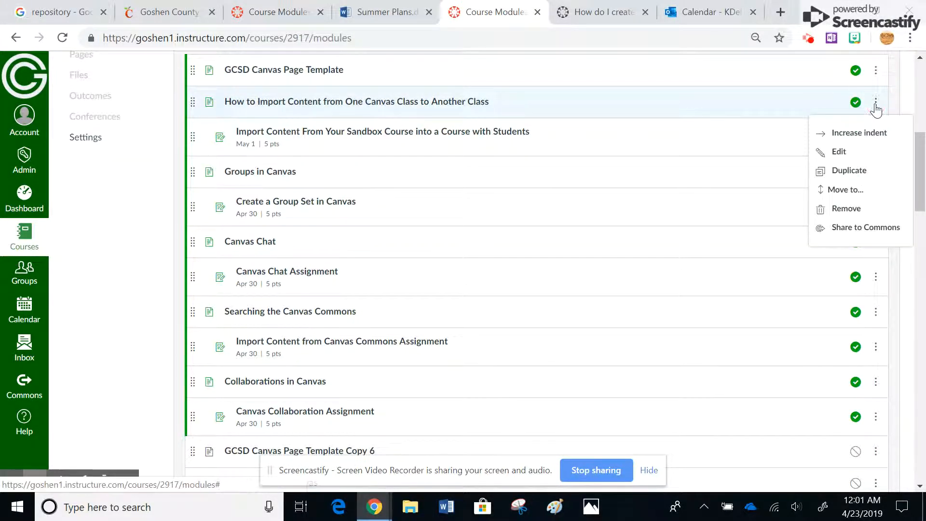
{"action": "left_click", "coordinate": [870, 229]}
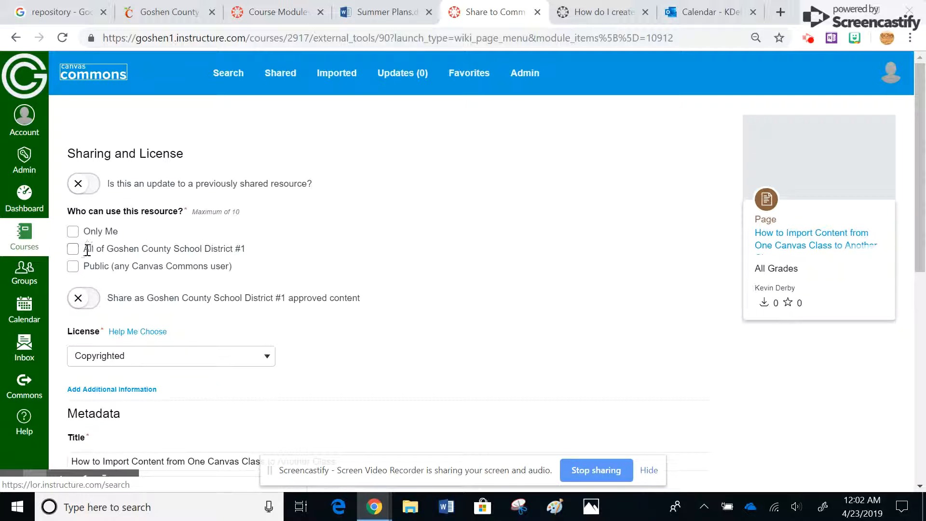
Share the resource with all of Goshen County School District #1 as approved content, under the Public Domain license.
{"action": "left_click", "coordinate": [73, 249]}
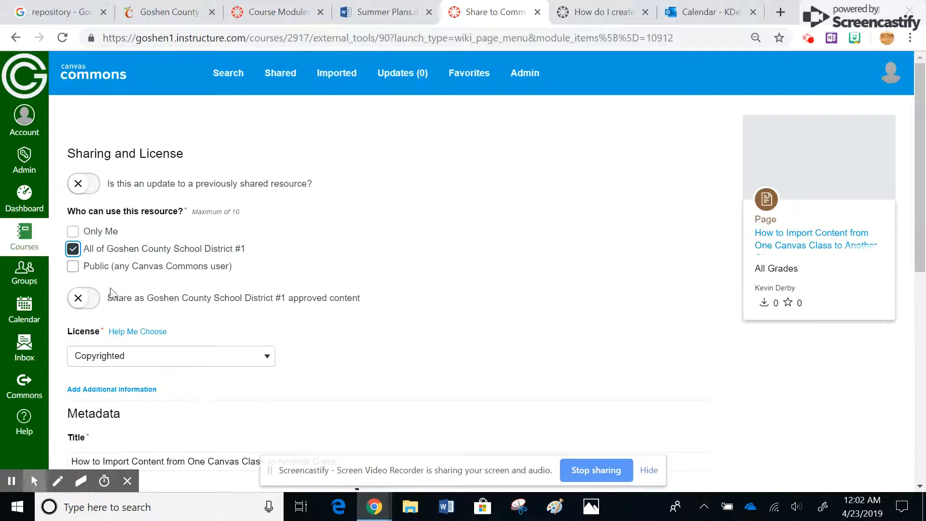
{"action": "left_click", "coordinate": [81, 301]}
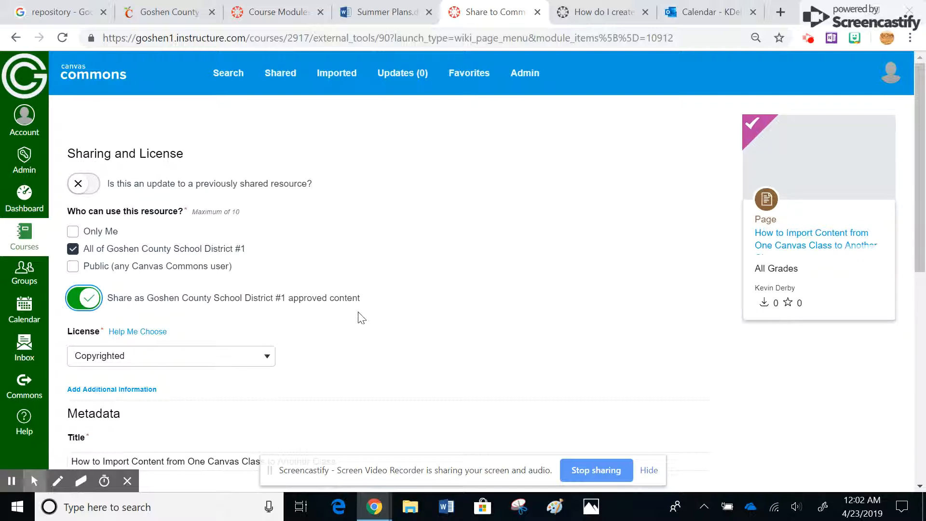
{"action": "left_click_drag", "start_coordinate": [920, 224], "coordinate": [924, 297]}
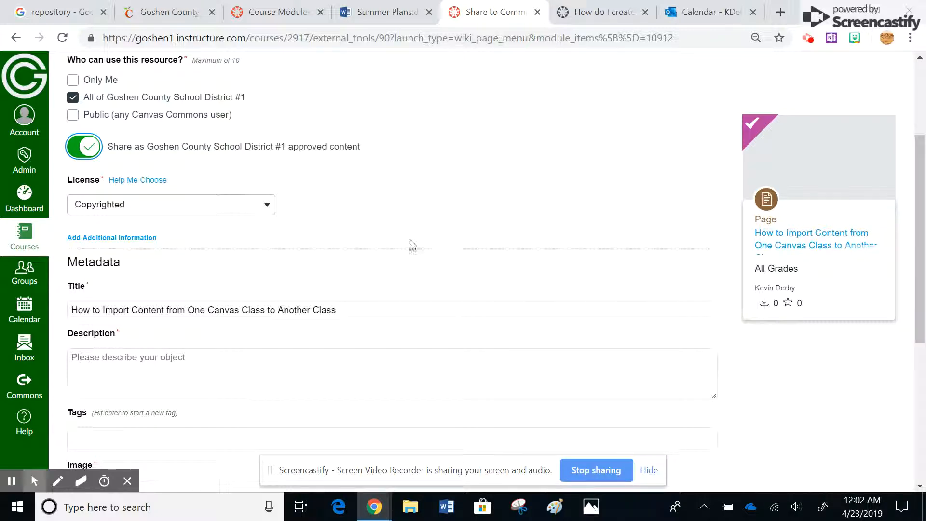
{"action": "left_click", "coordinate": [267, 205]}
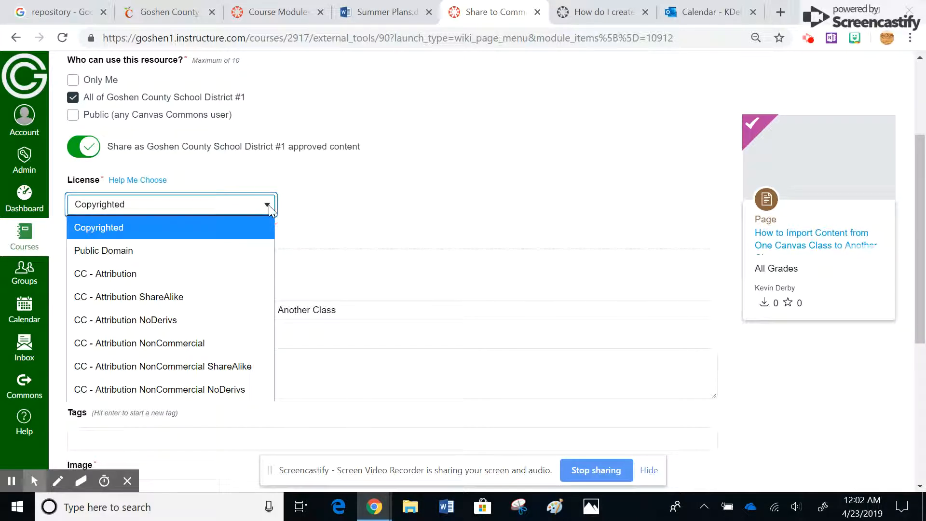
{"action": "left_click", "coordinate": [140, 249]}
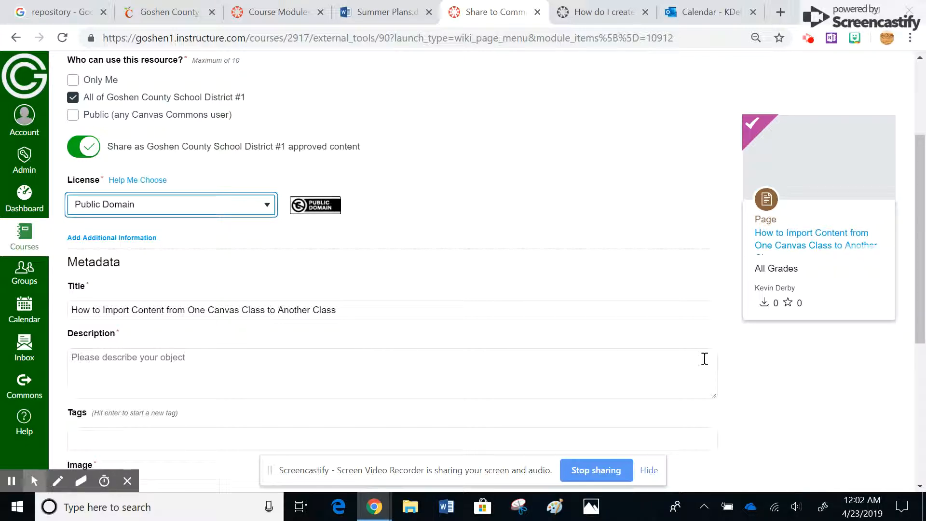
Enter the description "This is a tutorial page of how to import content from one class to another.".
{"action": "left_click_drag", "start_coordinate": [919, 261], "coordinate": [923, 308]}
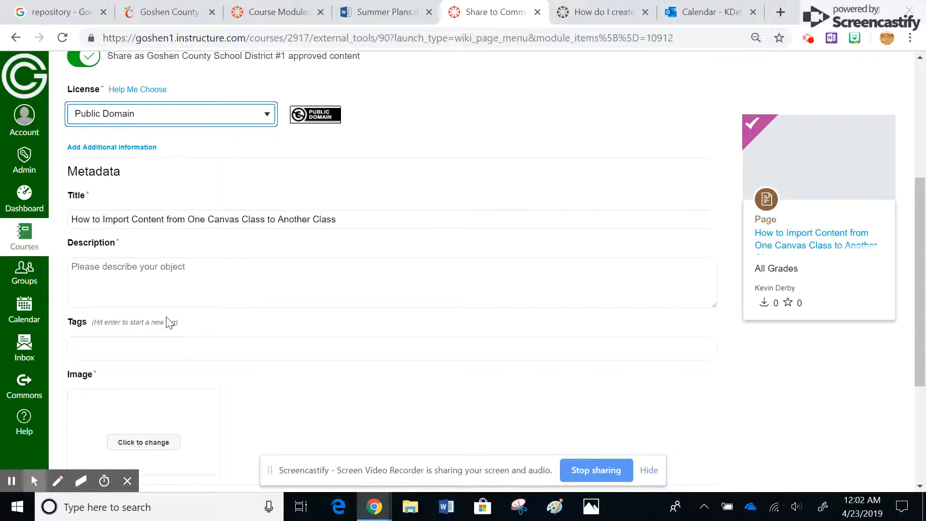
{"action": "left_click", "coordinate": [132, 282]}
{"action": "type", "text": "T"}
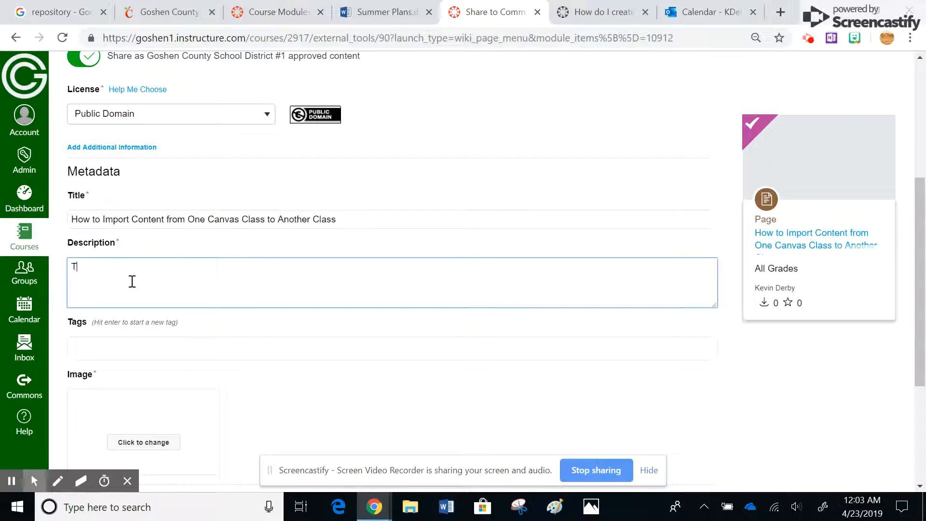
{"action": "type", "text": "his is a tutorial page of h"}
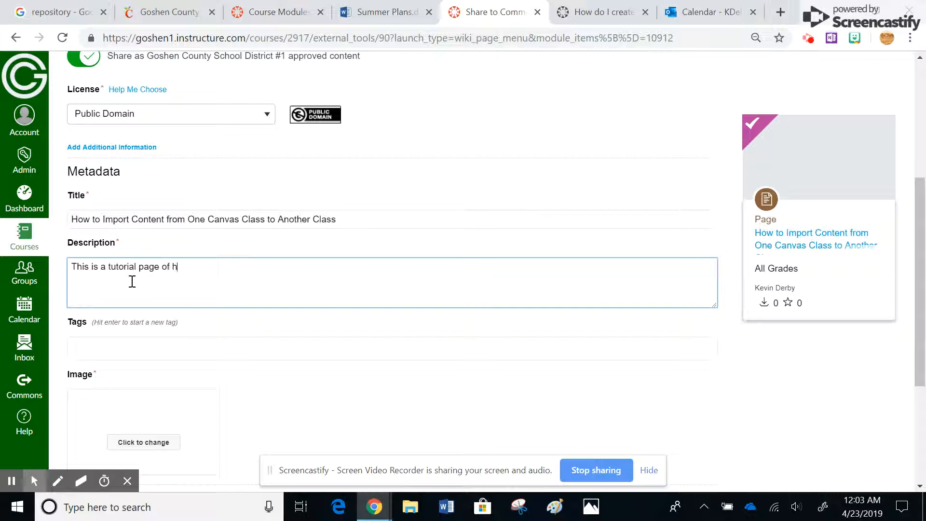
{"action": "type", "text": "ow to import content from one class to another."}
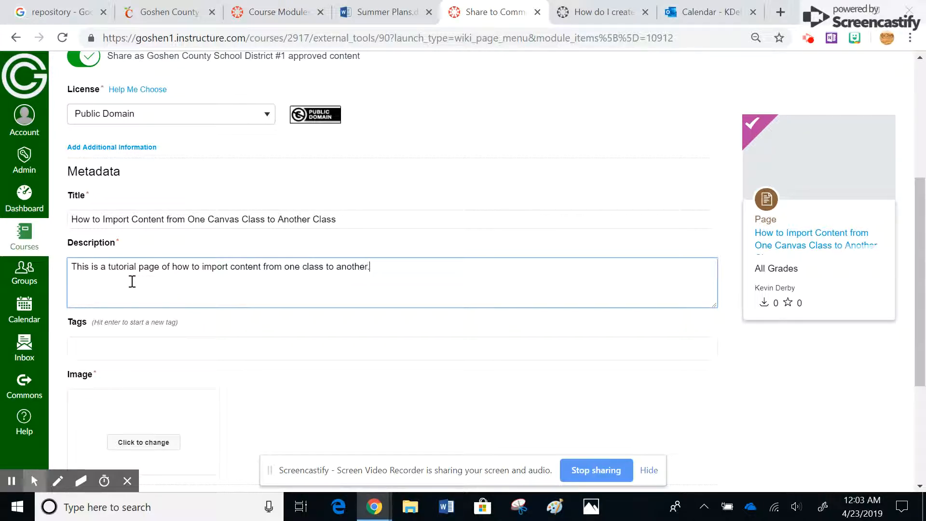
Add the tags "Import" and "Tutorial" to the resource.
{"action": "left_click", "coordinate": [96, 352]}
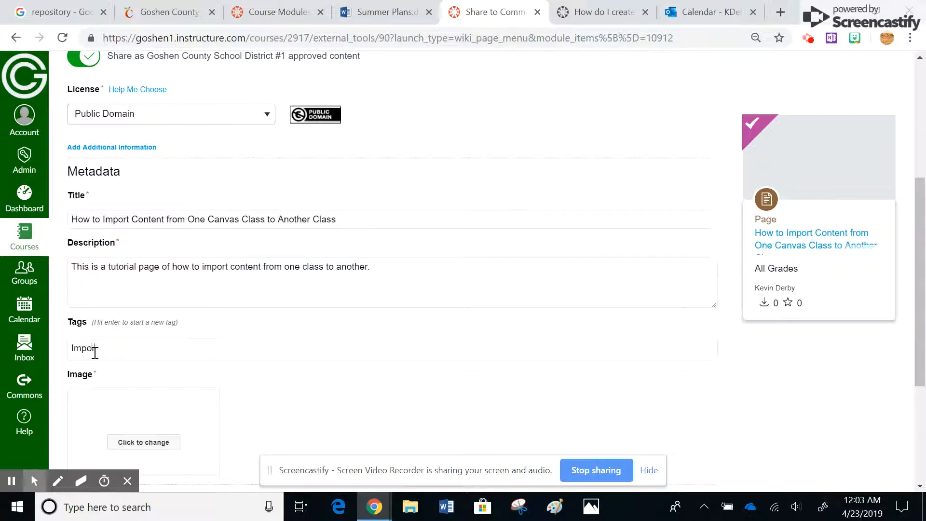
{"action": "type", "text": "Import"}
{"action": "key", "text": "Return"}
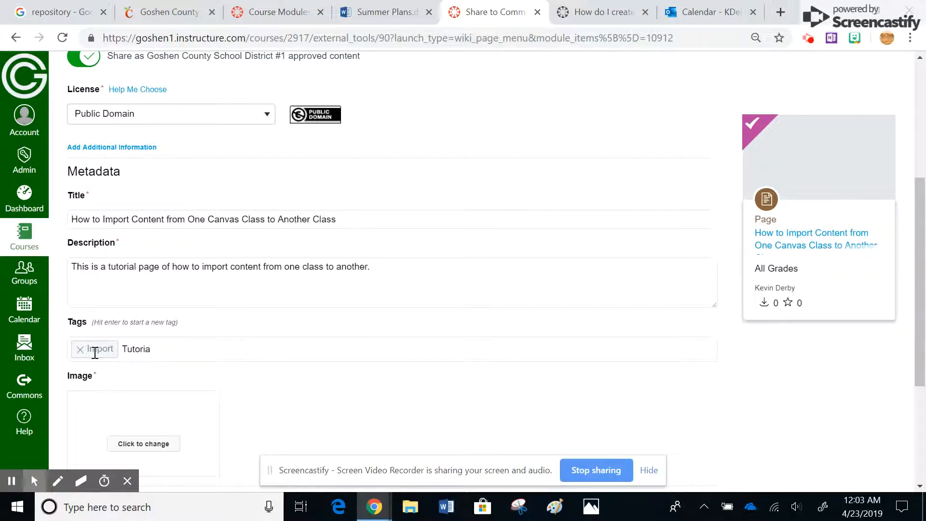
{"action": "key", "text": "Return"}
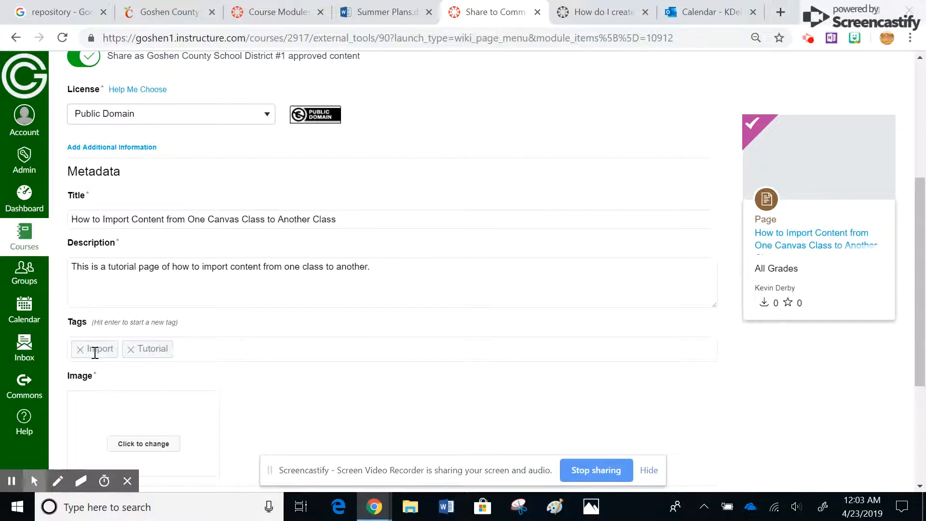
Set the resource image to the Flickr picture of the black bag with blue trim.
{"action": "left_click_drag", "start_coordinate": [920, 248], "coordinate": [925, 330]}
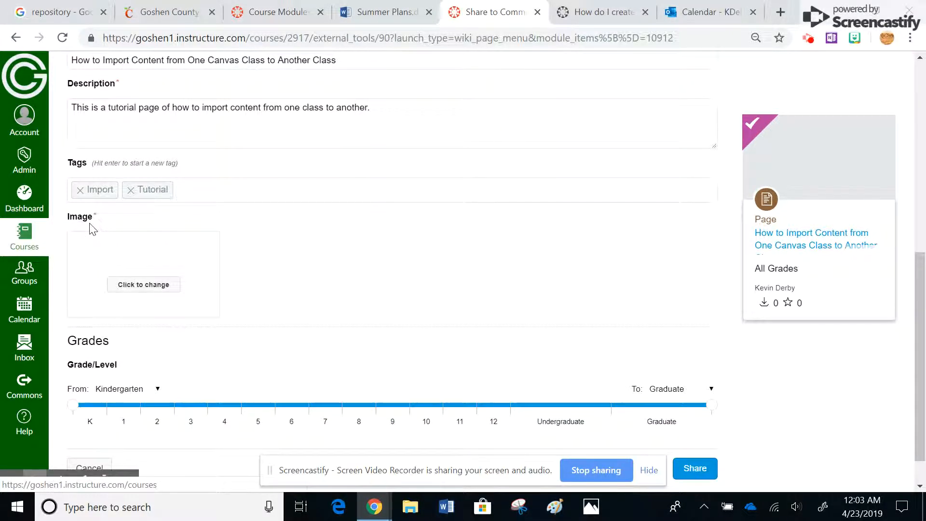
{"action": "left_click", "coordinate": [141, 285]}
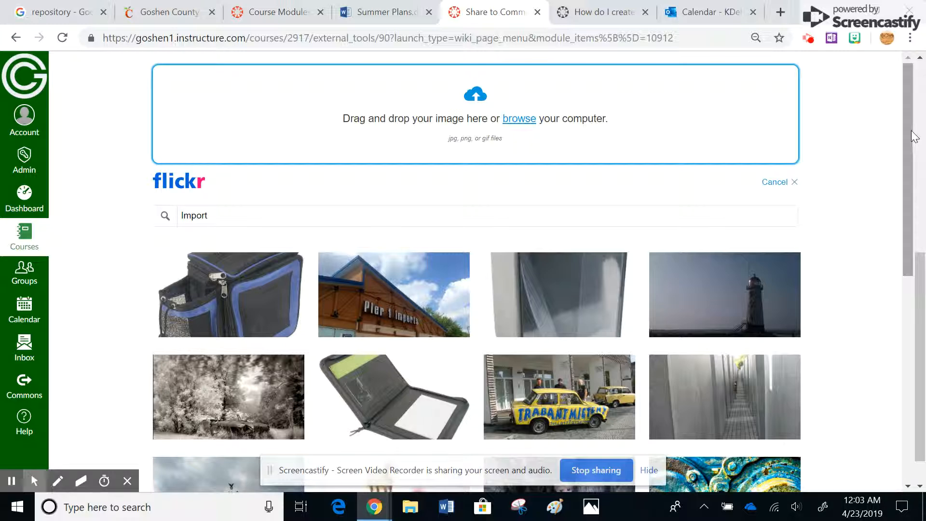
{"action": "mouse_move", "coordinate": [910, 132]}
{"action": "left_mouse_down"}
{"action": "mouse_move", "coordinate": [885, 325]}
{"action": "mouse_move", "coordinate": [898, 130]}
{"action": "left_mouse_up"}
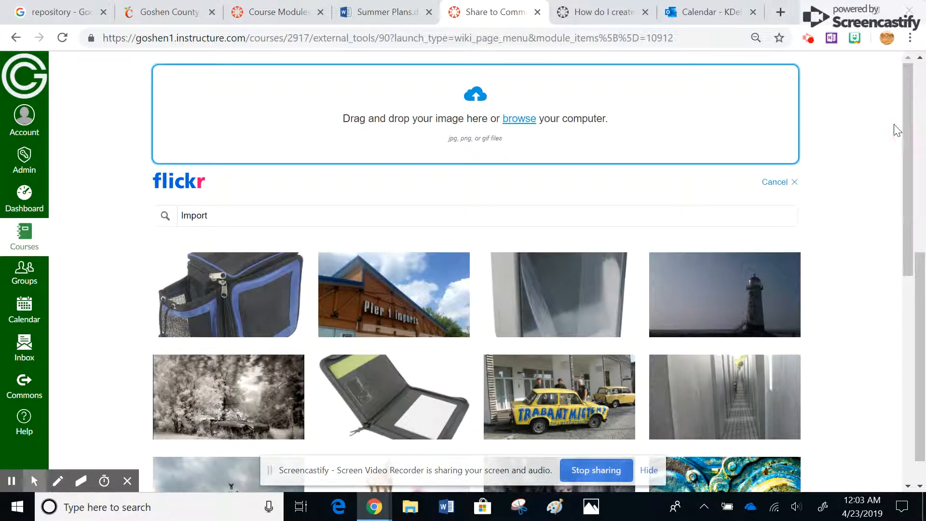
{"action": "left_click", "coordinate": [242, 279]}
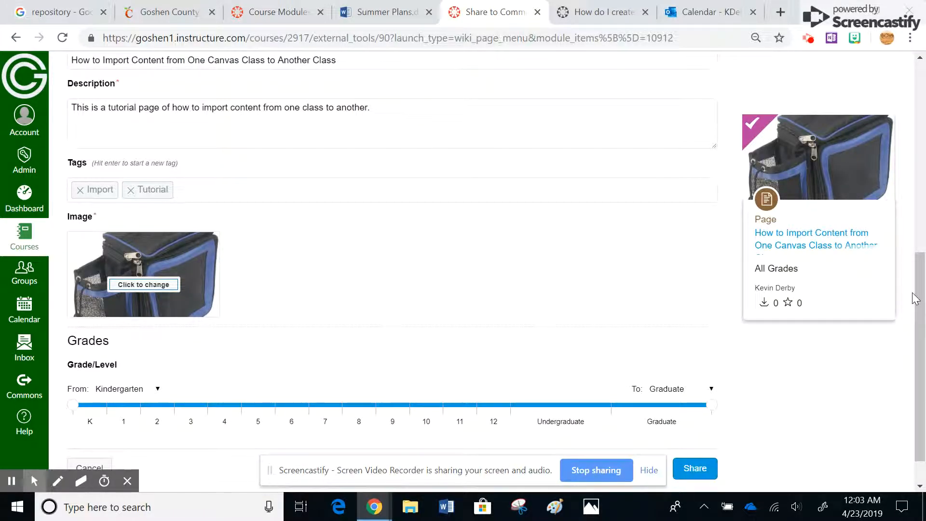
Limit the grade level to 6th through 12th grade and share the page to Commons.
{"action": "scroll", "coordinate": [916, 307], "scroll_direction": "down", "scroll_amount": 1}
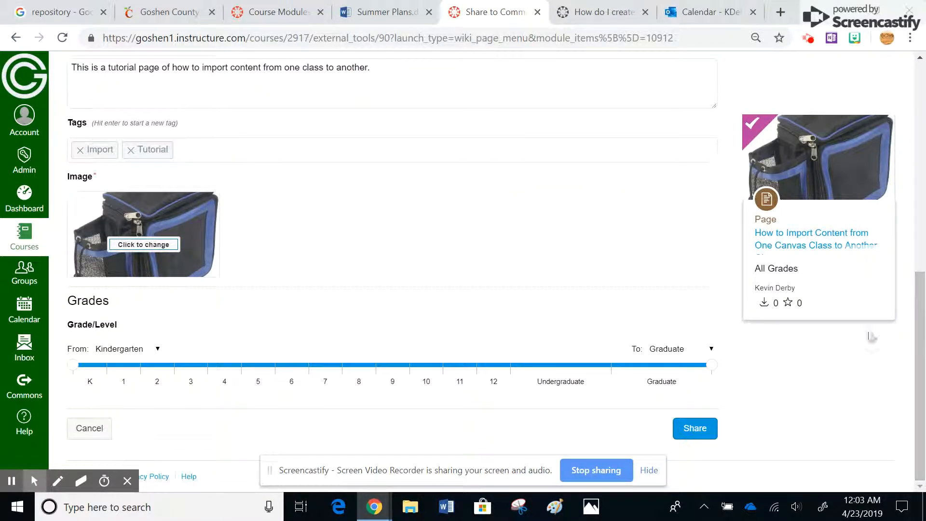
{"action": "left_click", "coordinate": [303, 372]}
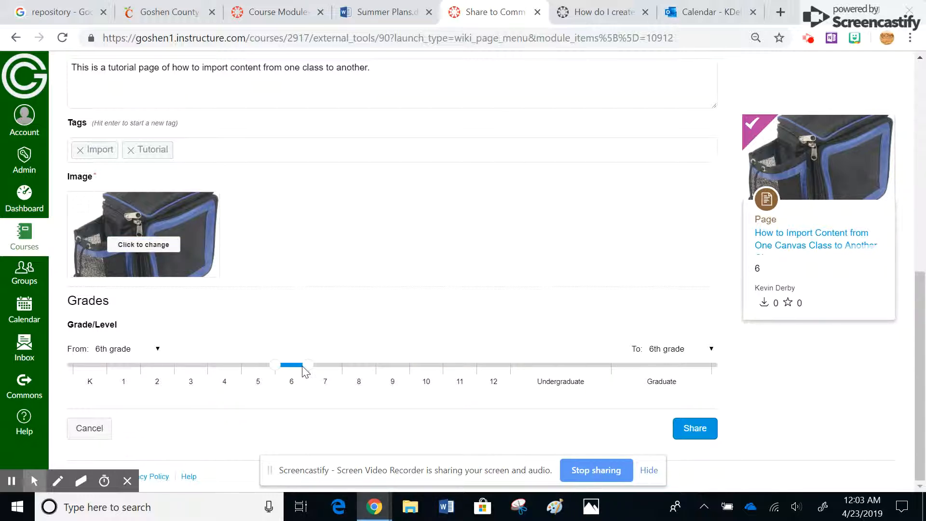
{"action": "left_click_drag", "start_coordinate": [309, 371], "coordinate": [510, 366]}
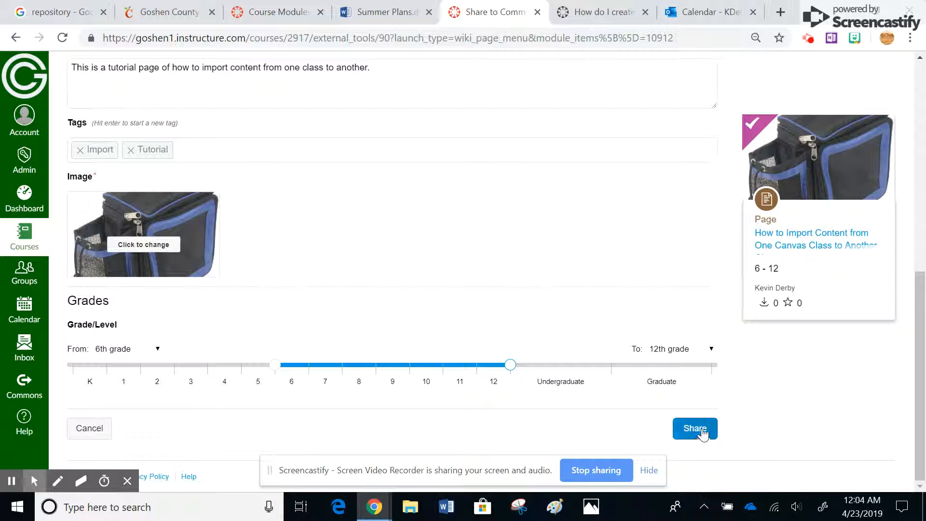
{"action": "left_click", "coordinate": [704, 434]}
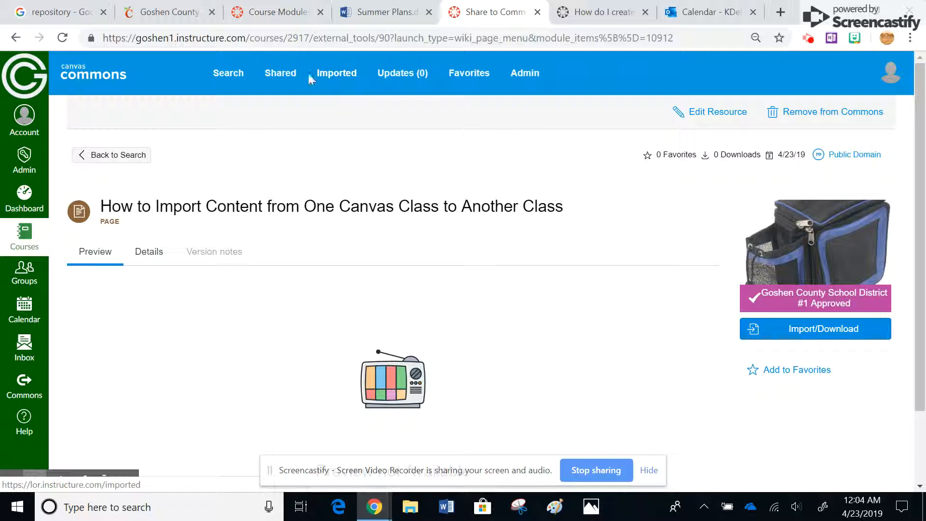
Look over the list of own shared resources in Commons, then return to the main Commons search page.
{"action": "left_click", "coordinate": [280, 77]}
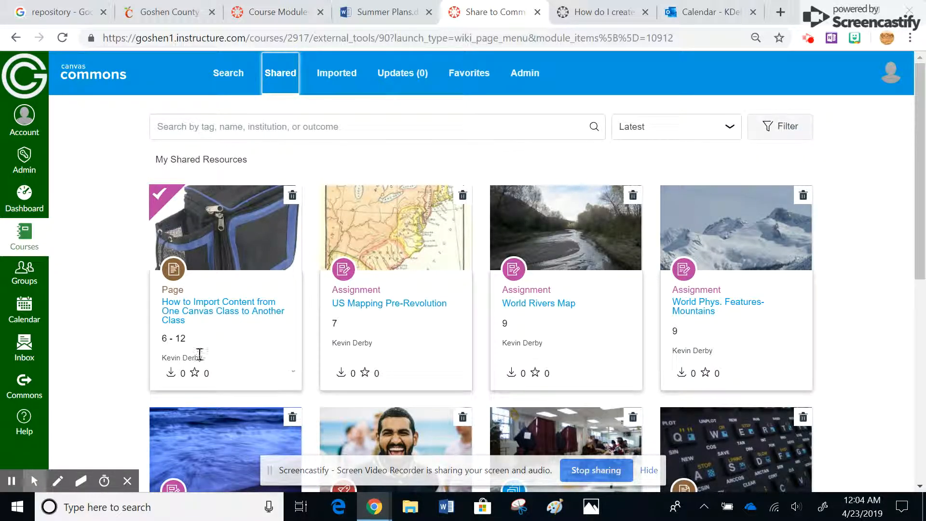
{"action": "left_click_drag", "start_coordinate": [922, 159], "coordinate": [912, 126]}
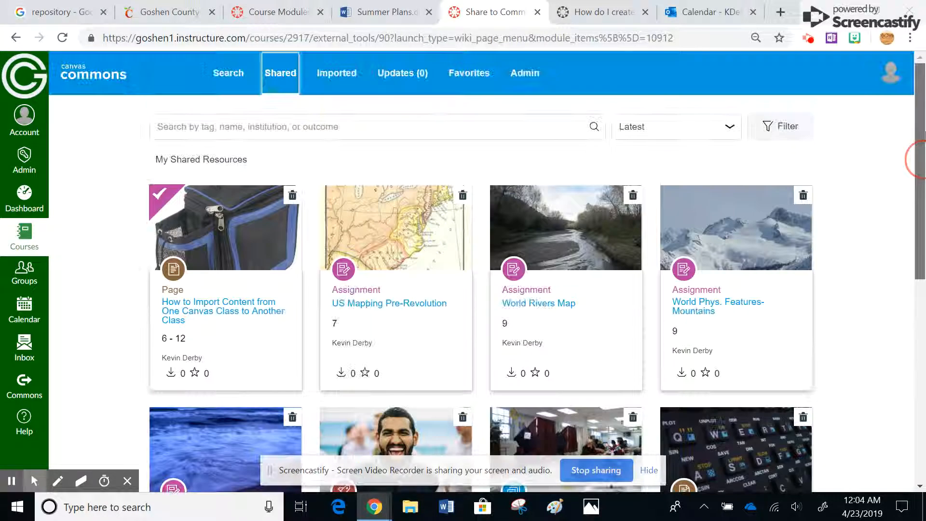
{"action": "left_click", "coordinate": [25, 386]}
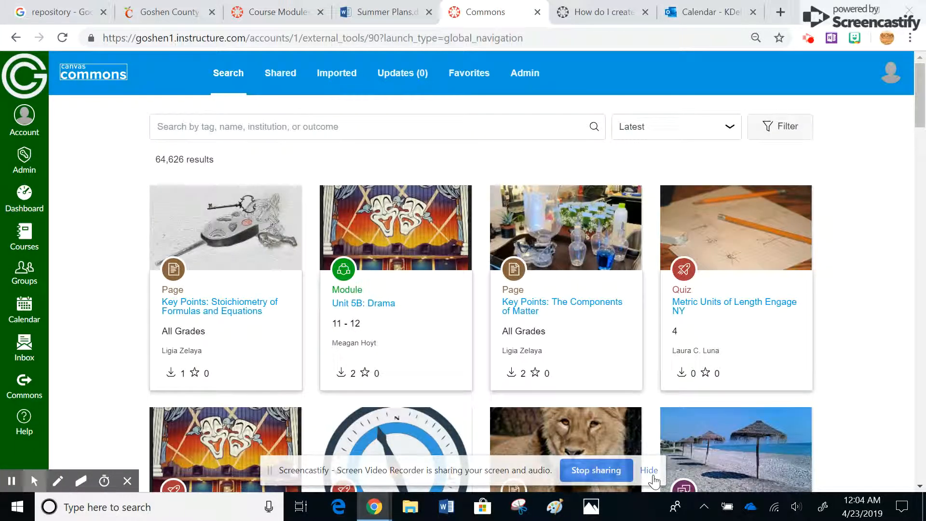
Filter the Commons search to approved resources only, shared with Goshen County School District #1.
{"action": "left_click", "coordinate": [787, 127]}
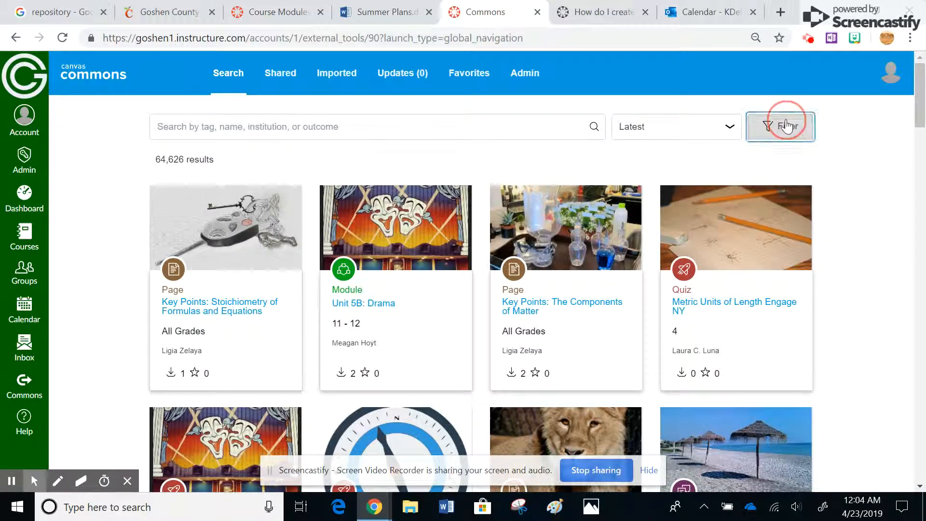
{"action": "left_click", "coordinate": [910, 93]}
{"action": "left_click_drag", "start_coordinate": [908, 89], "coordinate": [892, 209]}
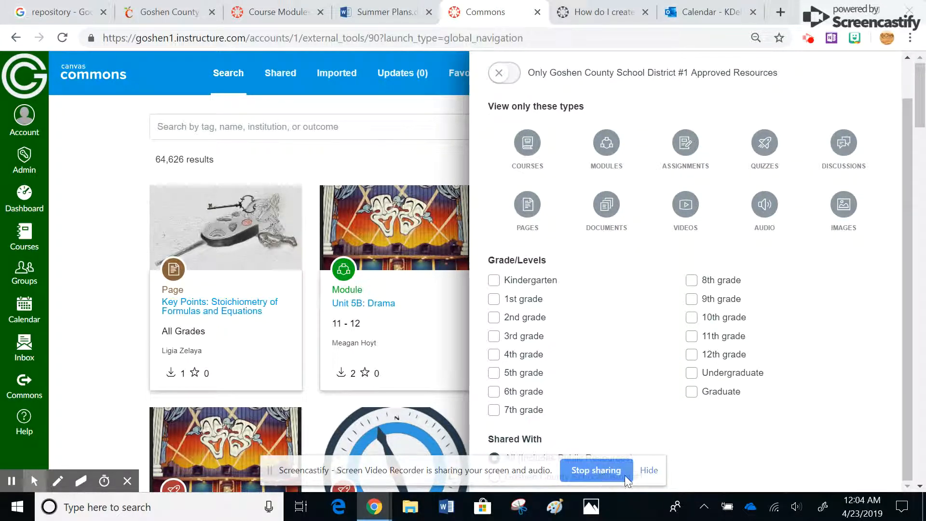
{"action": "left_click_drag", "start_coordinate": [468, 462], "coordinate": [230, 481]}
{"action": "left_click", "coordinate": [496, 480]}
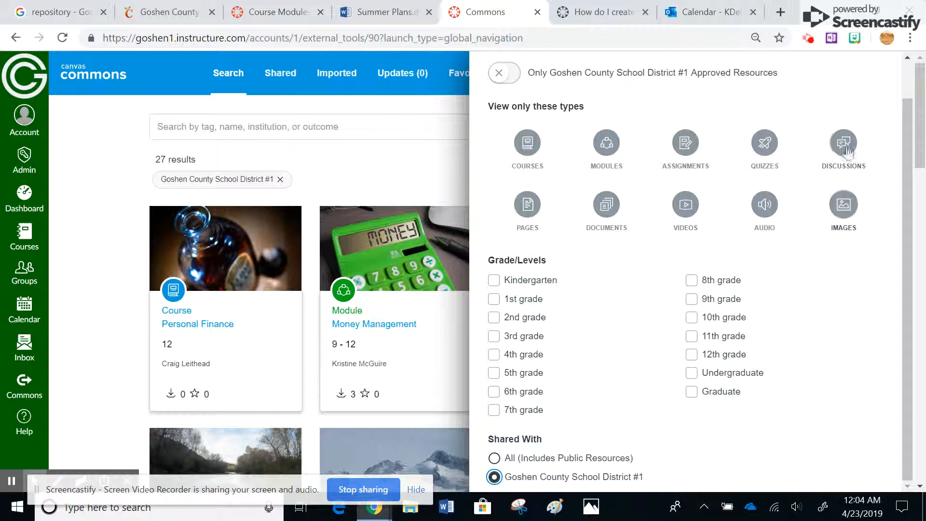
{"action": "left_click", "coordinate": [502, 74]}
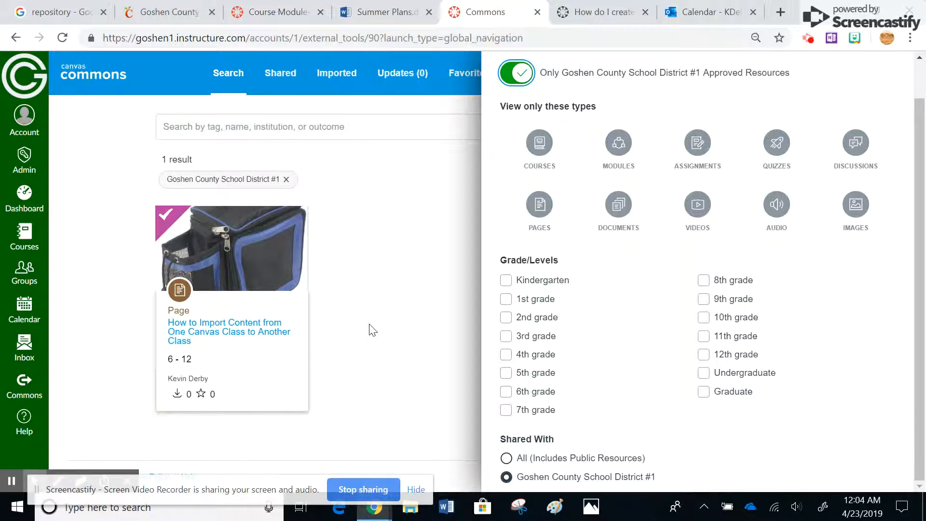
{"action": "left_click", "coordinate": [372, 331]}
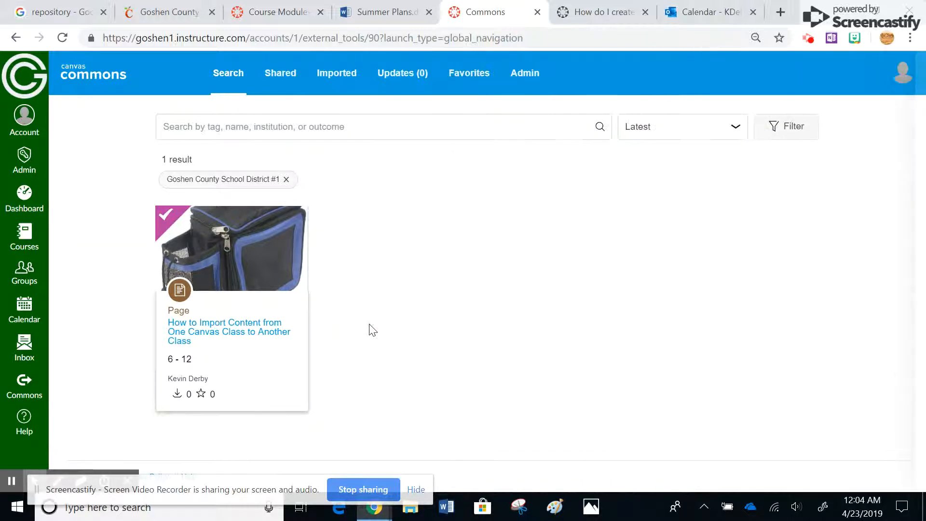
Open "How to Import Content from One Canvas Class to Another Class" and review its preview, briefly playing and pausing the embedded video.
{"action": "left_click", "coordinate": [223, 332]}
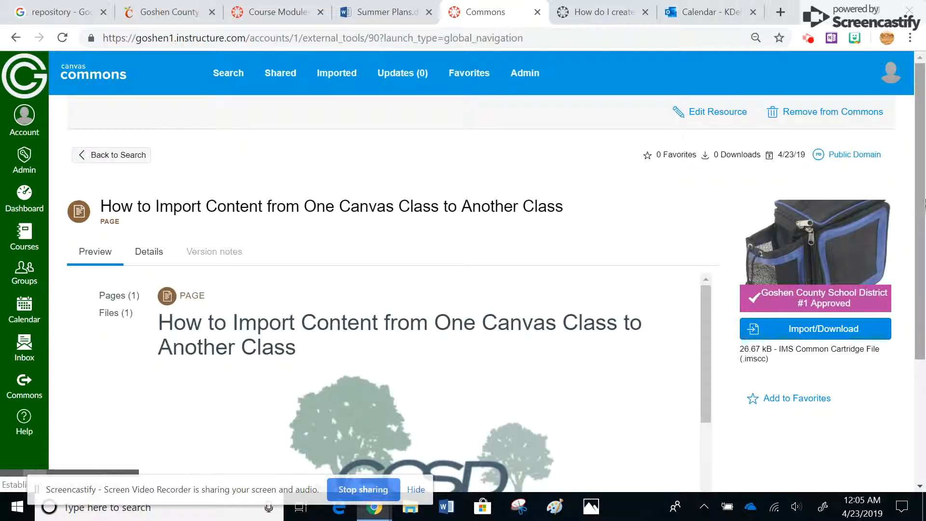
{"action": "scroll", "coordinate": [777, 266], "scroll_direction": "down", "scroll_amount": 3}
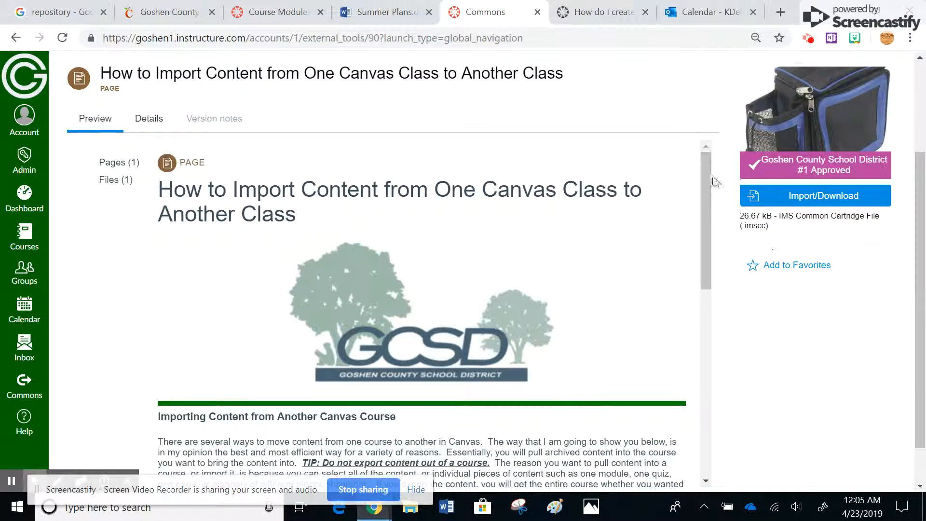
{"action": "left_click_drag", "start_coordinate": [709, 172], "coordinate": [705, 406]}
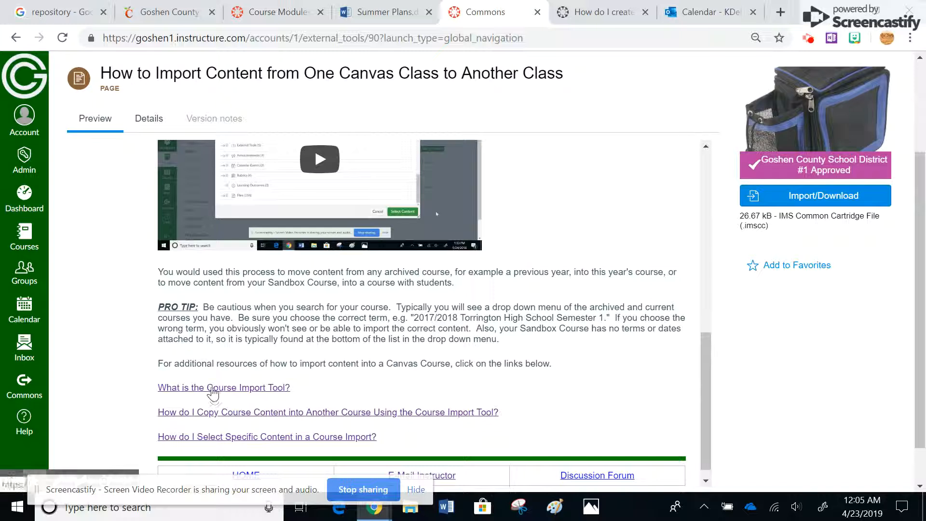
{"action": "scroll", "coordinate": [707, 378], "scroll_direction": "up", "scroll_amount": 3}
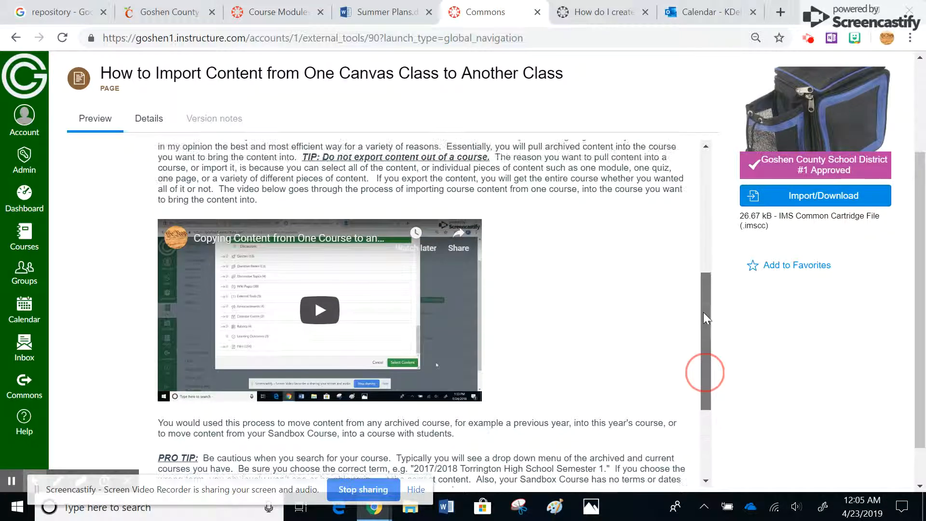
{"action": "left_click", "coordinate": [320, 313]}
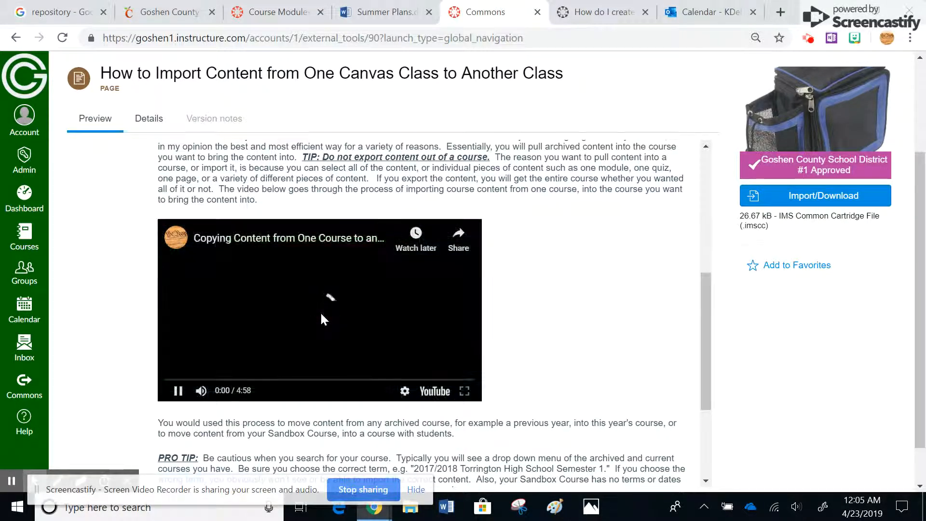
{"action": "left_click", "coordinate": [178, 390]}
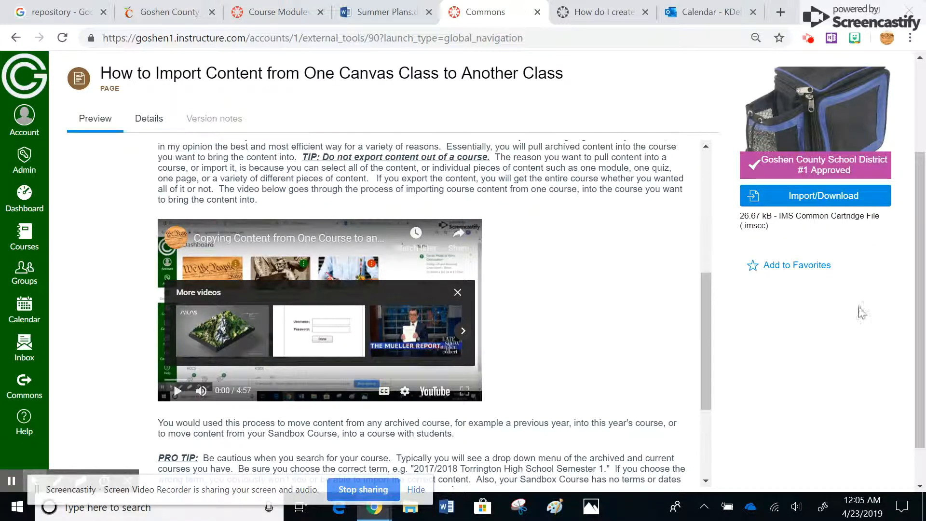
Edit the resource so that it is shared as Public (any Canvas Commons user), and save the changes.
{"action": "left_click_drag", "start_coordinate": [919, 345], "coordinate": [925, 258]}
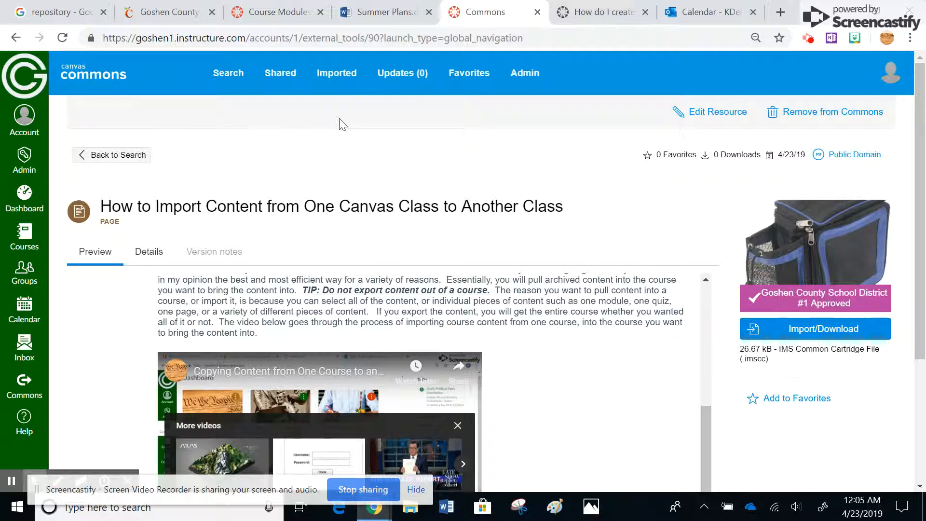
{"action": "left_click", "coordinate": [708, 112]}
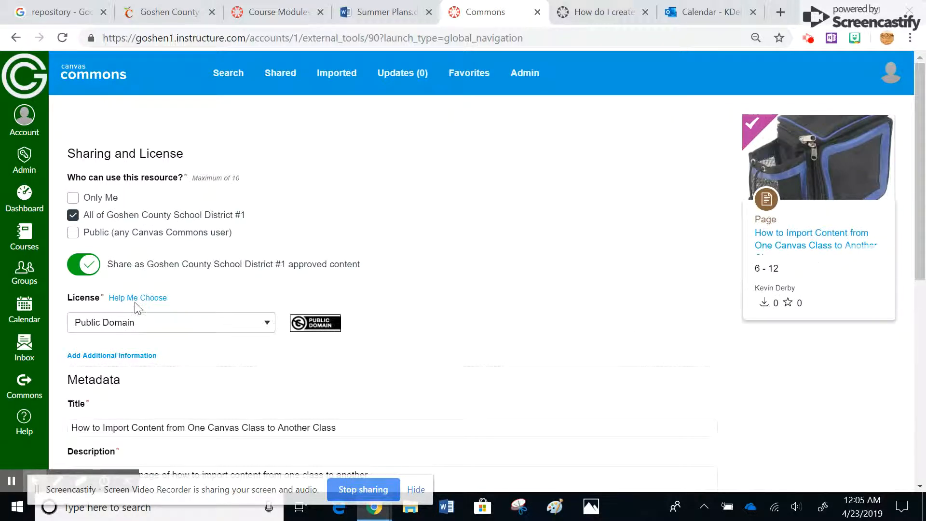
{"action": "left_click", "coordinate": [74, 235]}
{"action": "left_click_drag", "start_coordinate": [916, 217], "coordinate": [917, 444]}
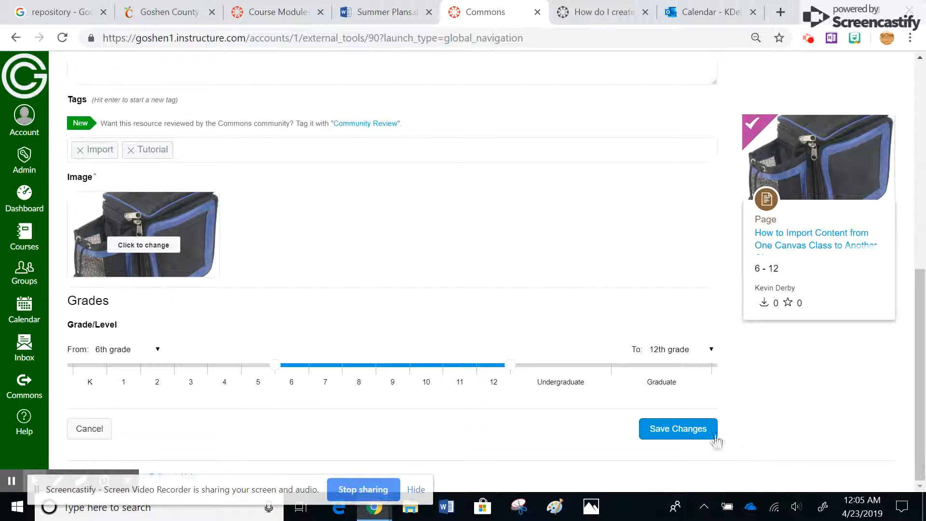
{"action": "left_click", "coordinate": [694, 434]}
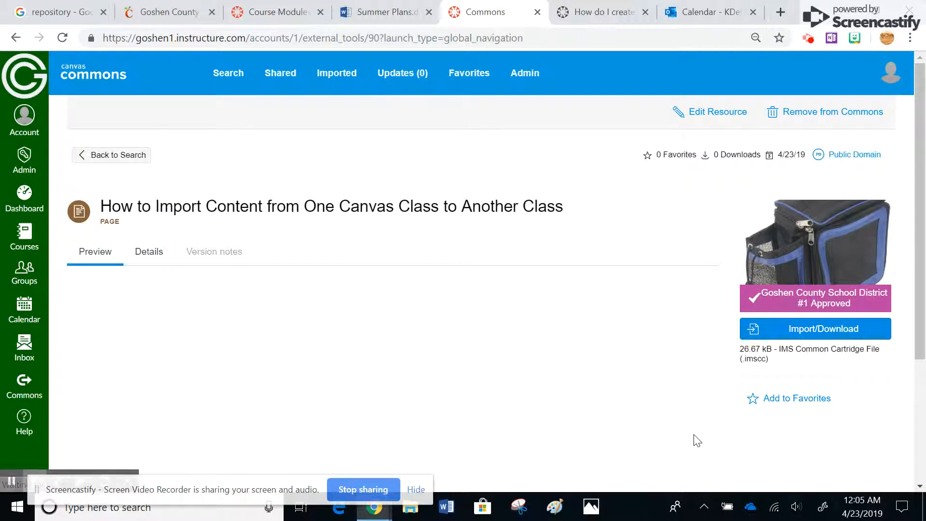
Return to the unfiltered Commons search and open the shared page on importing content from its results.
{"action": "left_click", "coordinate": [24, 386]}
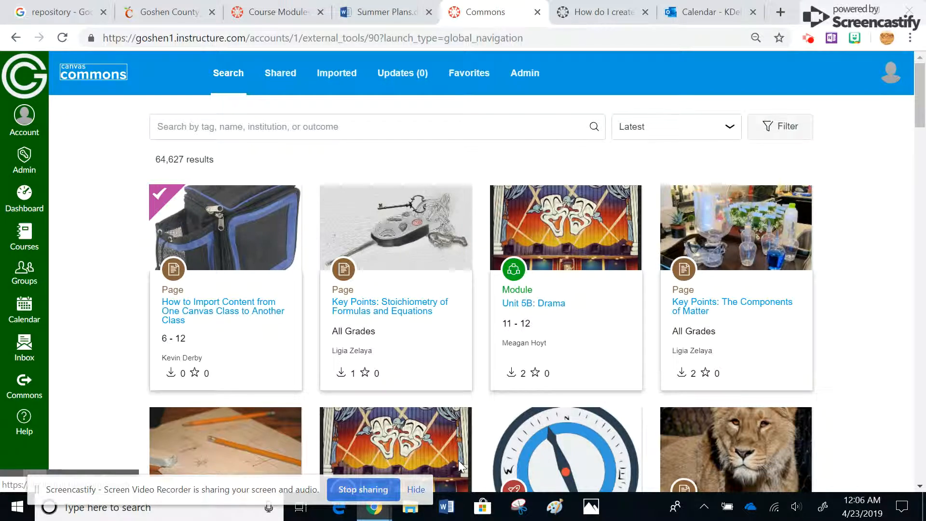
{"action": "left_click", "coordinate": [198, 316]}
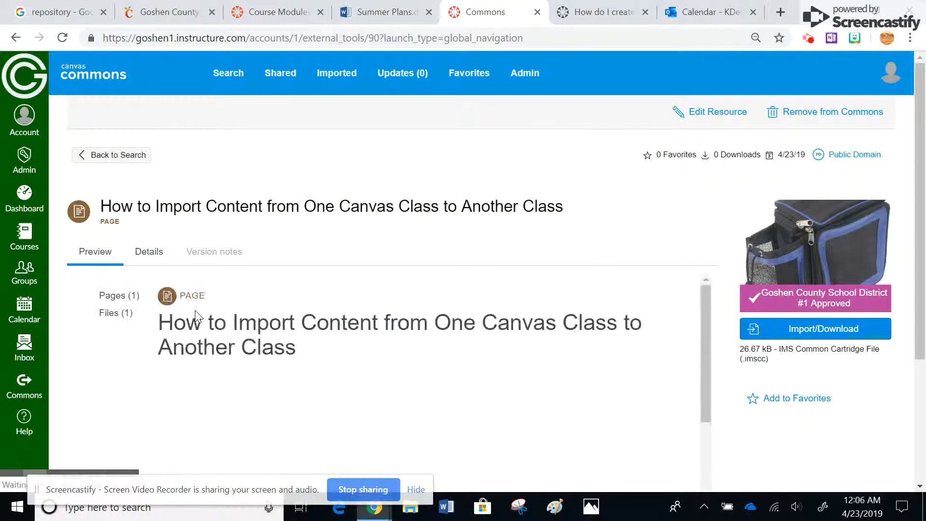